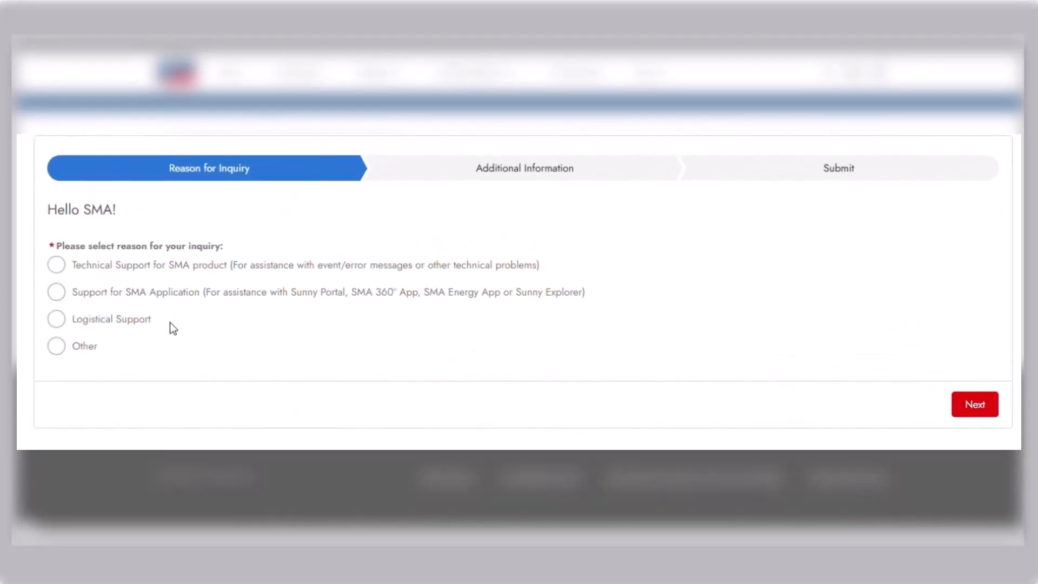
click(163, 264)
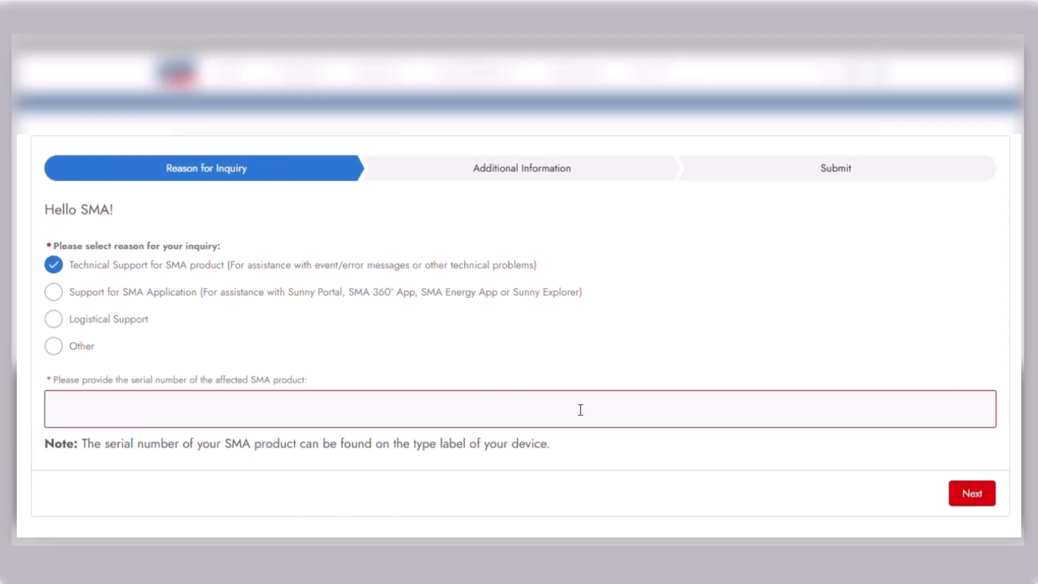
click(231, 404)
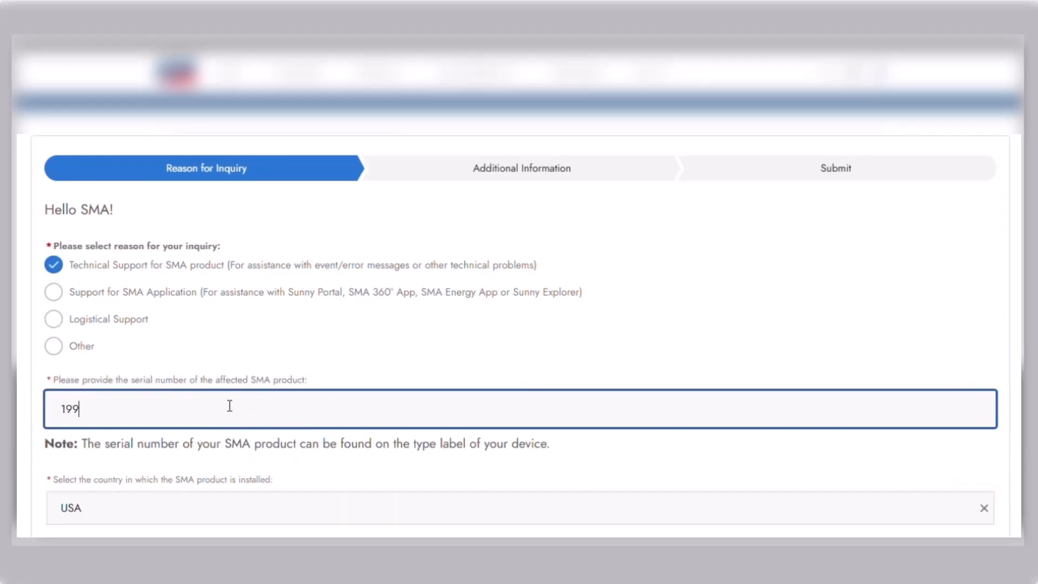
scroll(973, 513, down, 2)
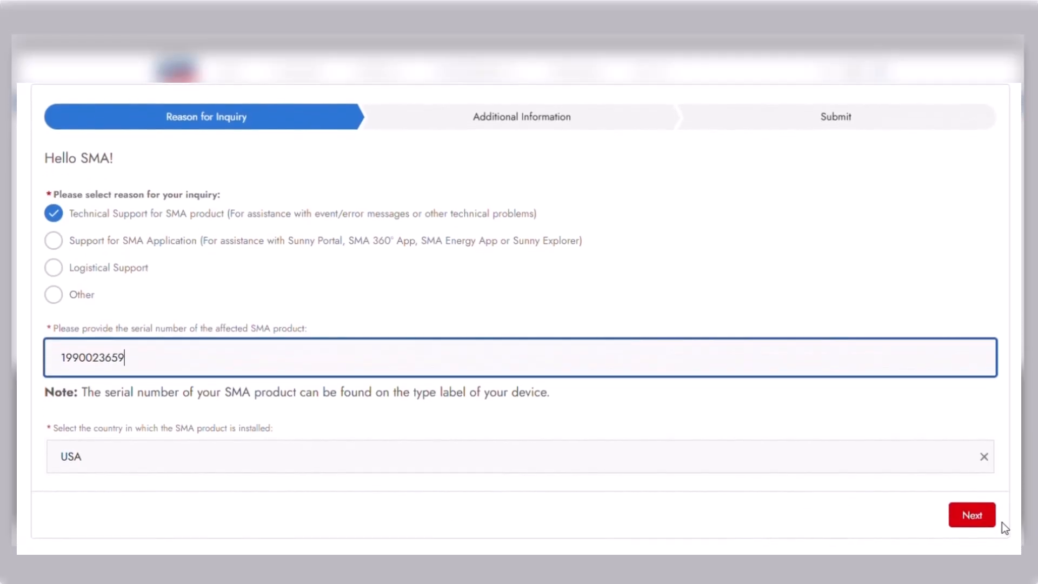
click(982, 518)
Enter event/error code 7702 and continue to the case details.
click(270, 277)
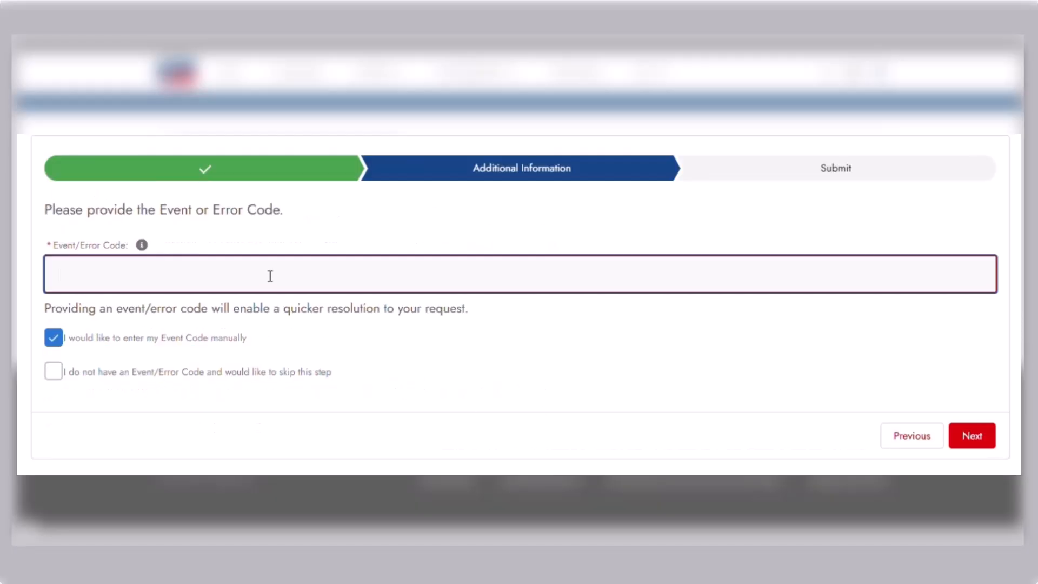
text(7702)
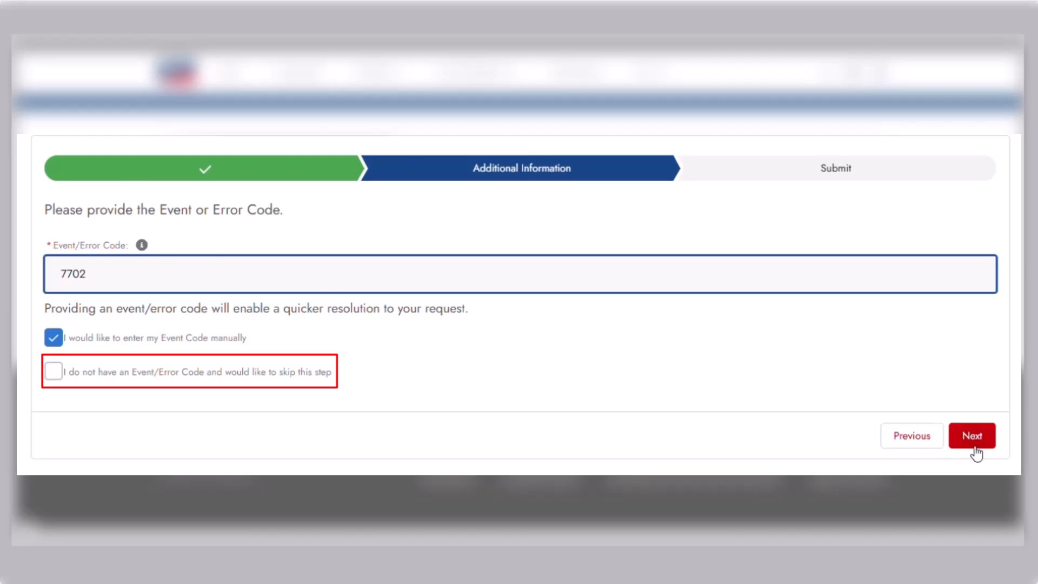
click(974, 447)
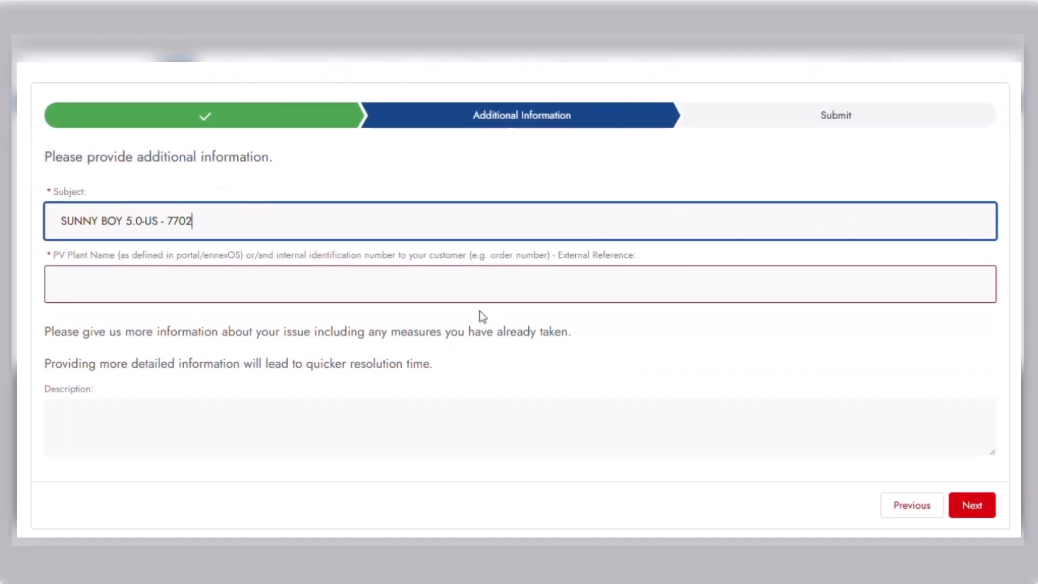
Name the PV plant 'Test Site' and describe the non-operational inverter and checks done.
click(184, 278)
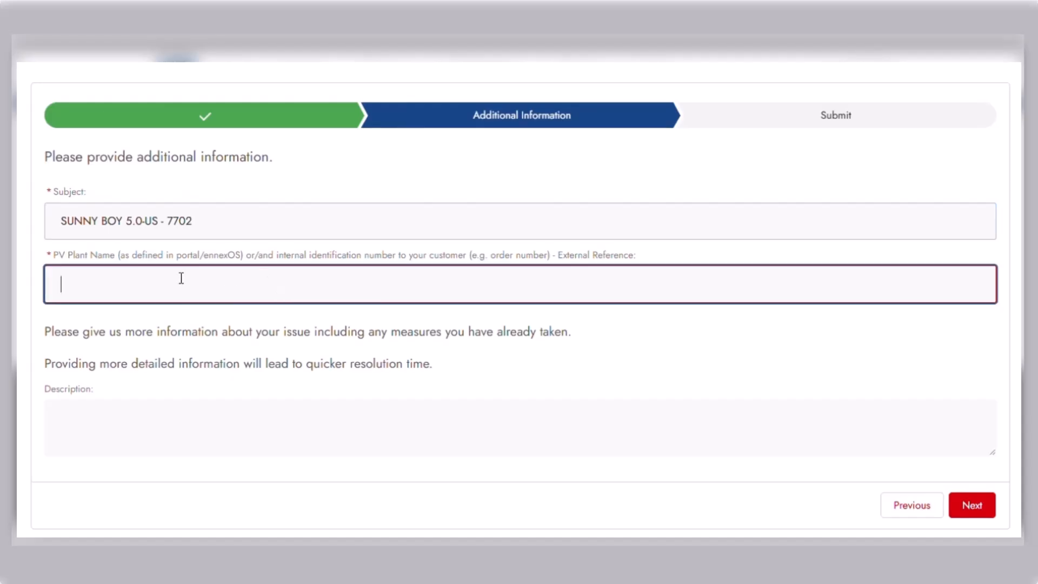
text(Test )
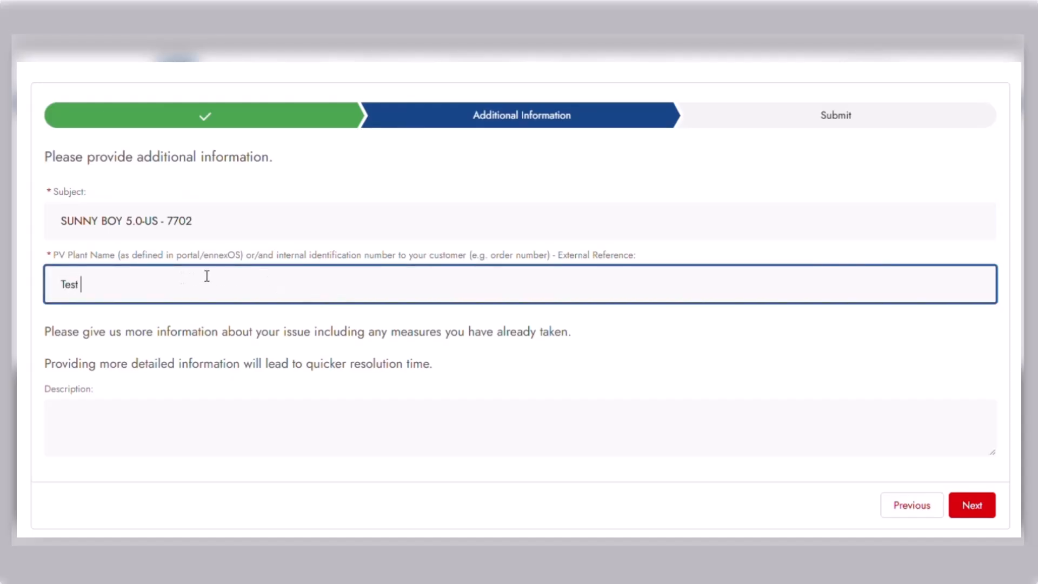
text(Siu)
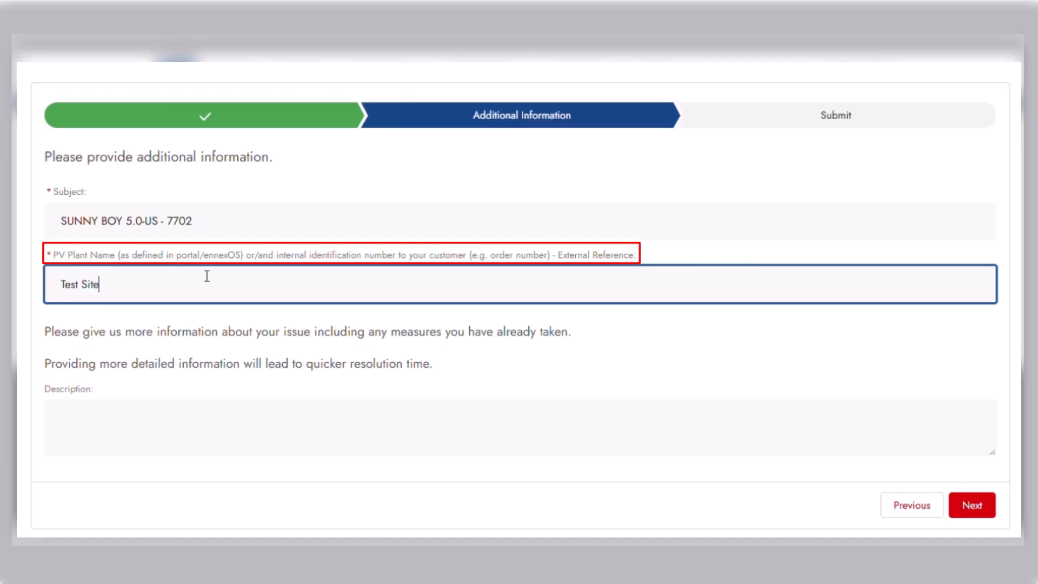
click(128, 422)
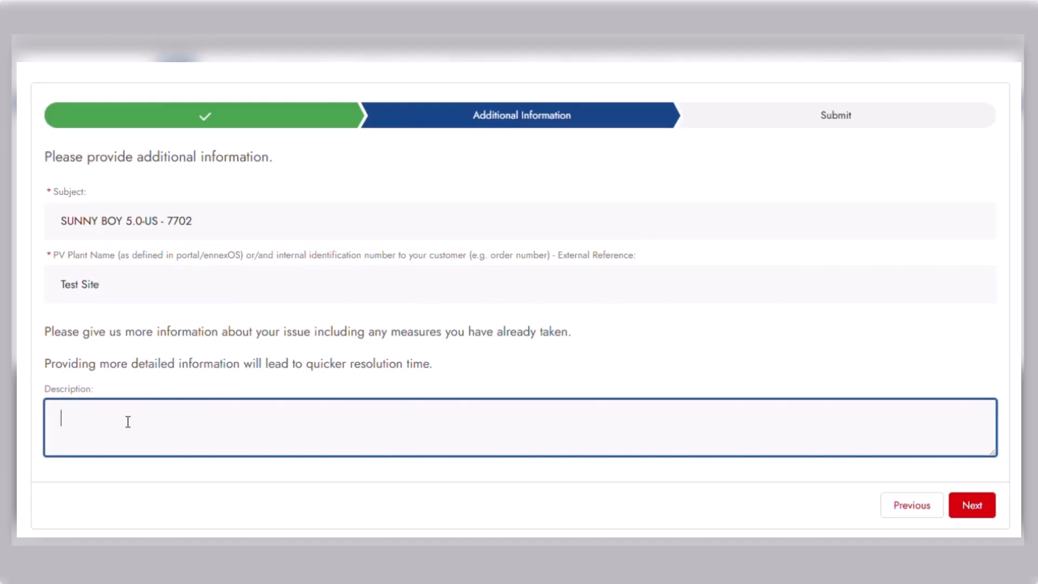
text(My inverter is not operati)
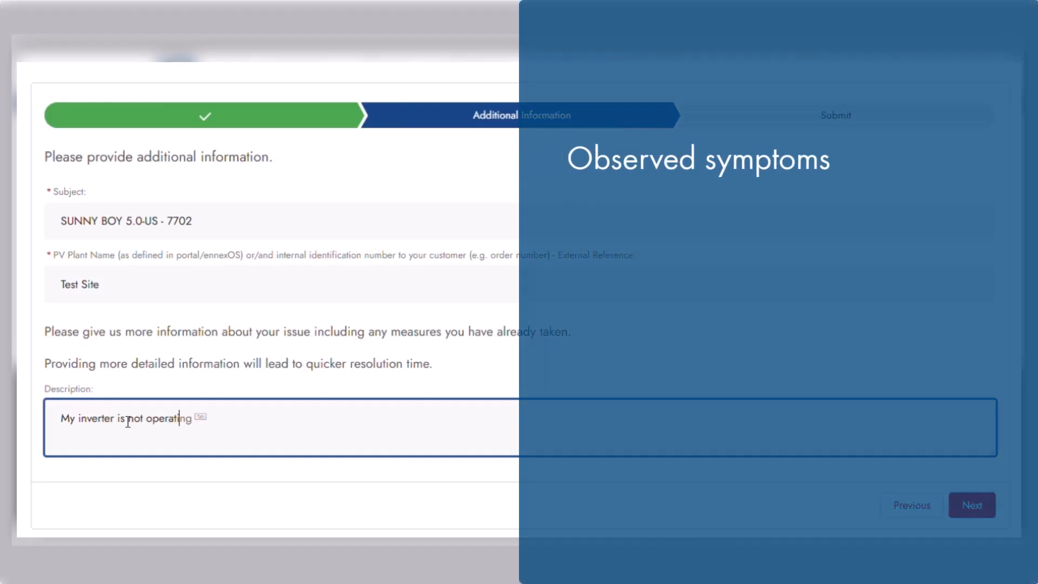
text(onal. I checked ABC and )
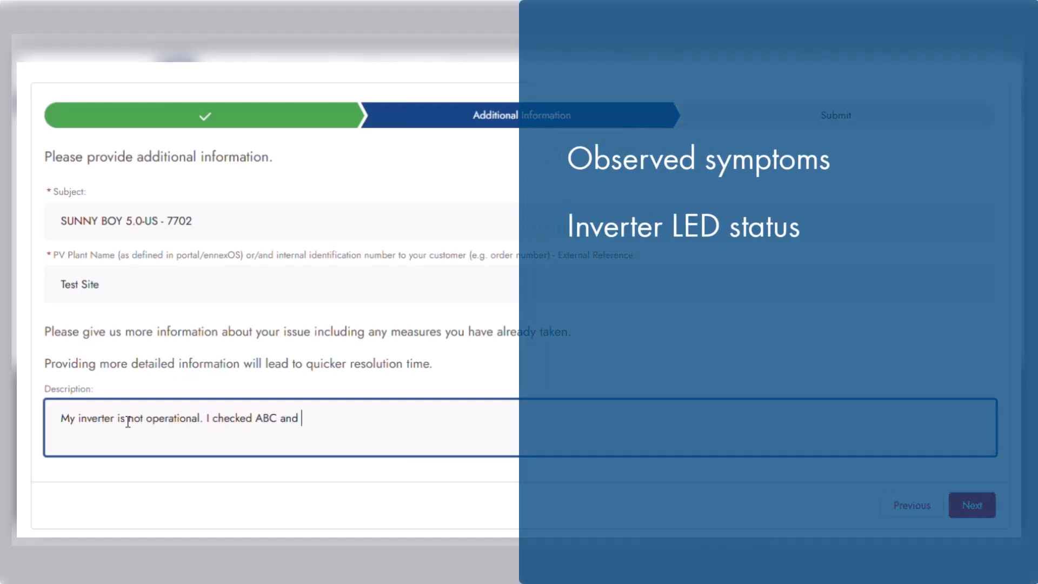
text(tried XYZ. See p)
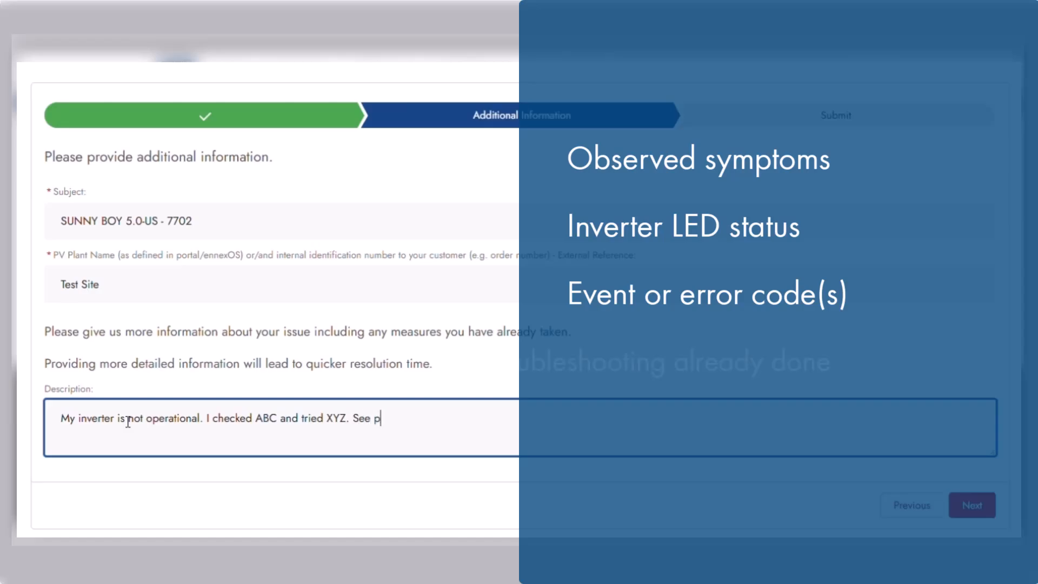
text(ictures attached and vol)
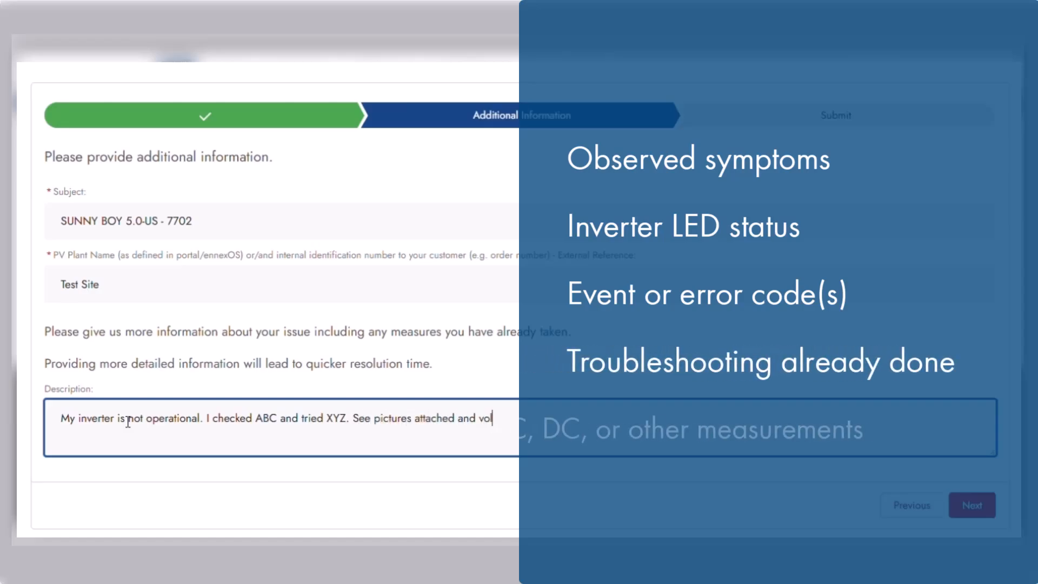
text(tage measurements below:)
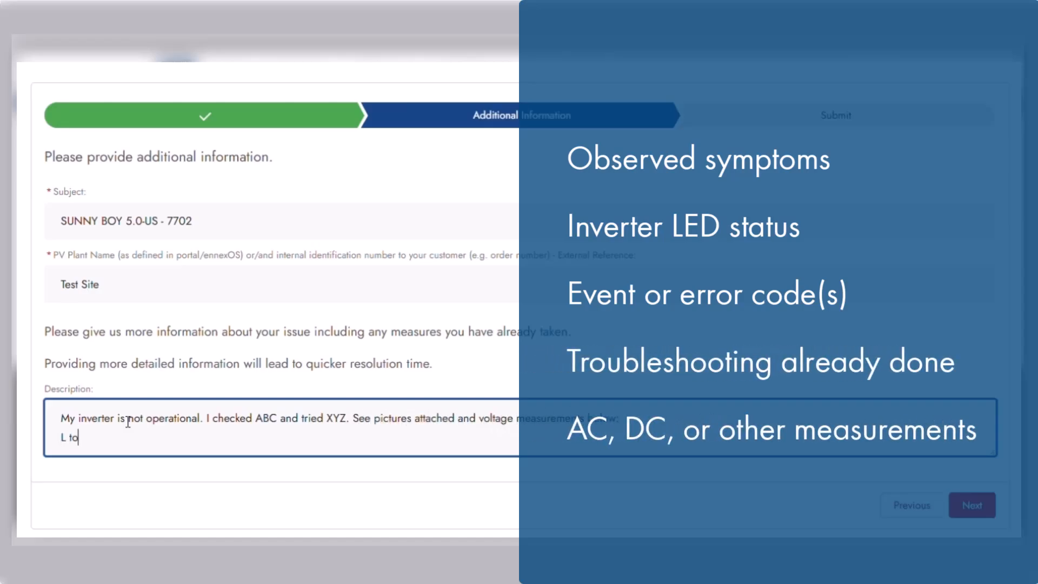
text( L)
Add L to N, L to +/-, + to GND and - to GND measurement lines, then submit.
key(Return)
text(L to N)
key(Return)
text(L to)
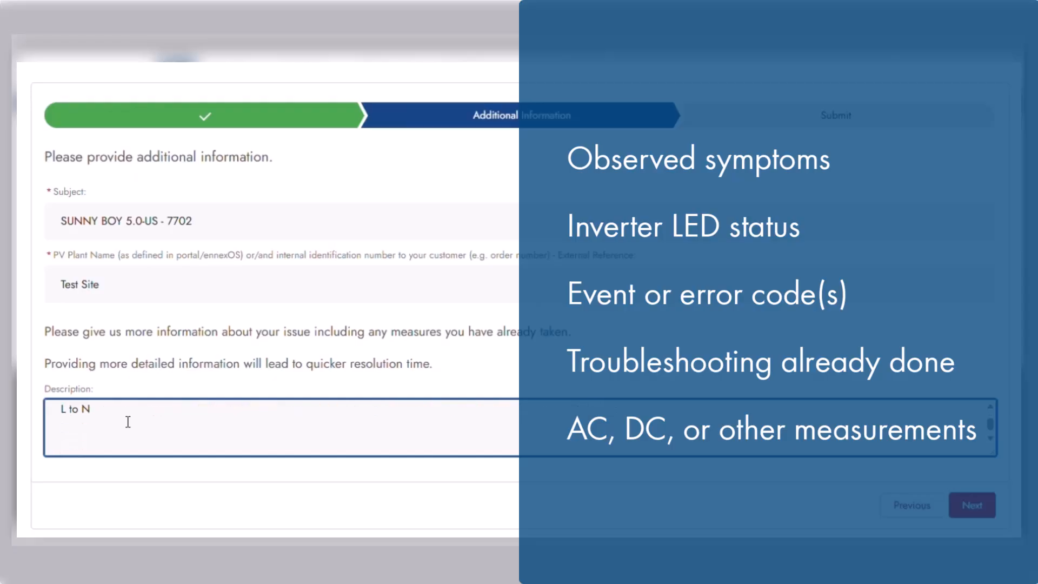
text(+ to -)
key(Return)
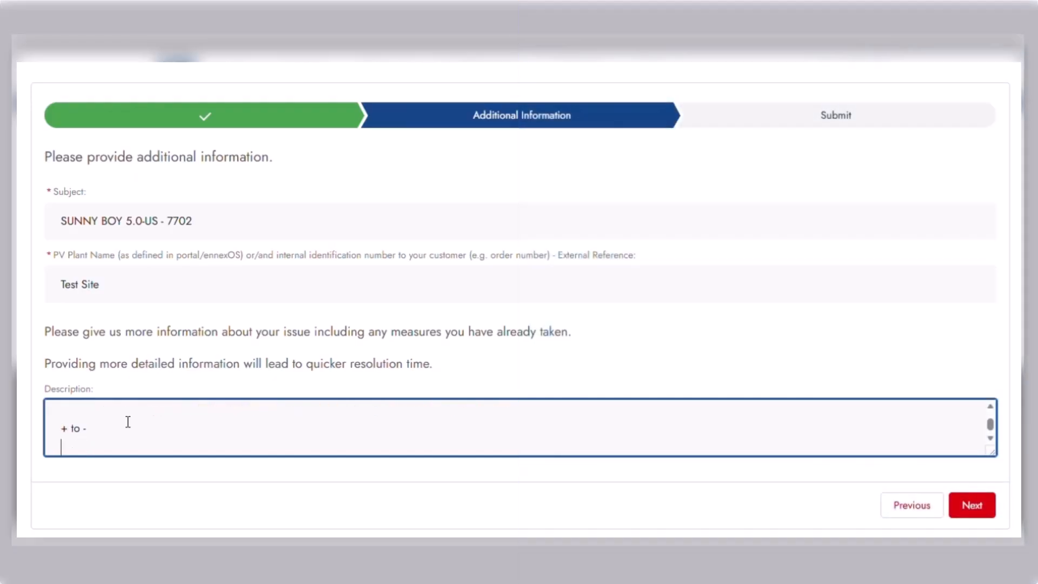
text(+ to GND)
key(Return)
text(- to GND)
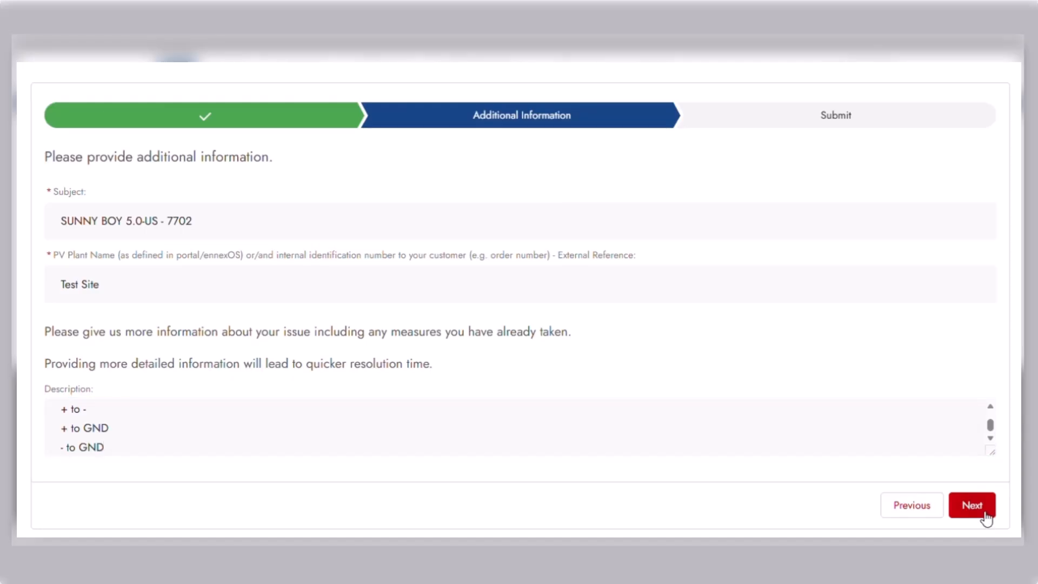
click(981, 509)
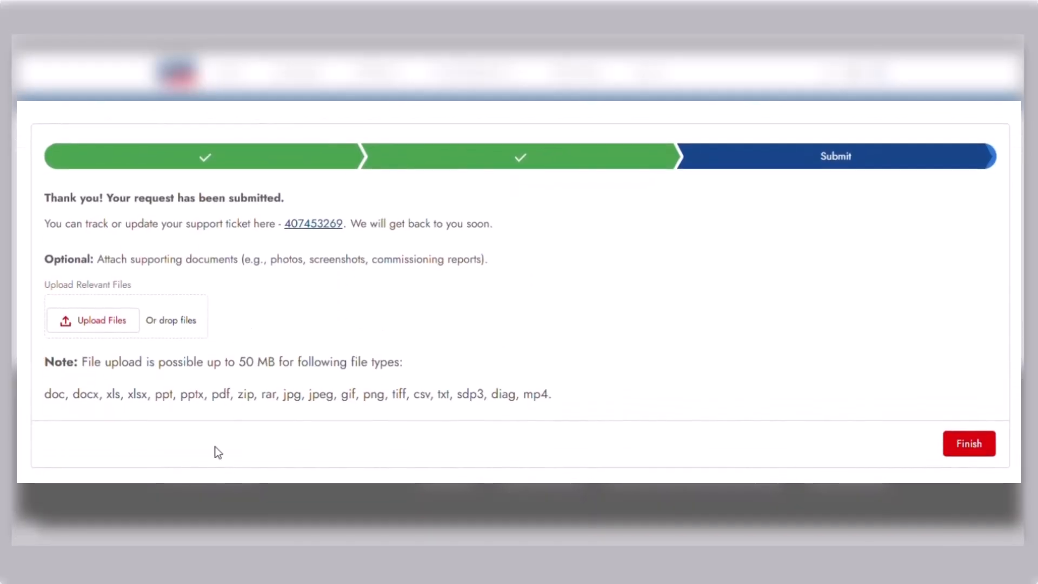
Upload supporting files such as IMG_4935.png to the submitted request.
click(81, 319)
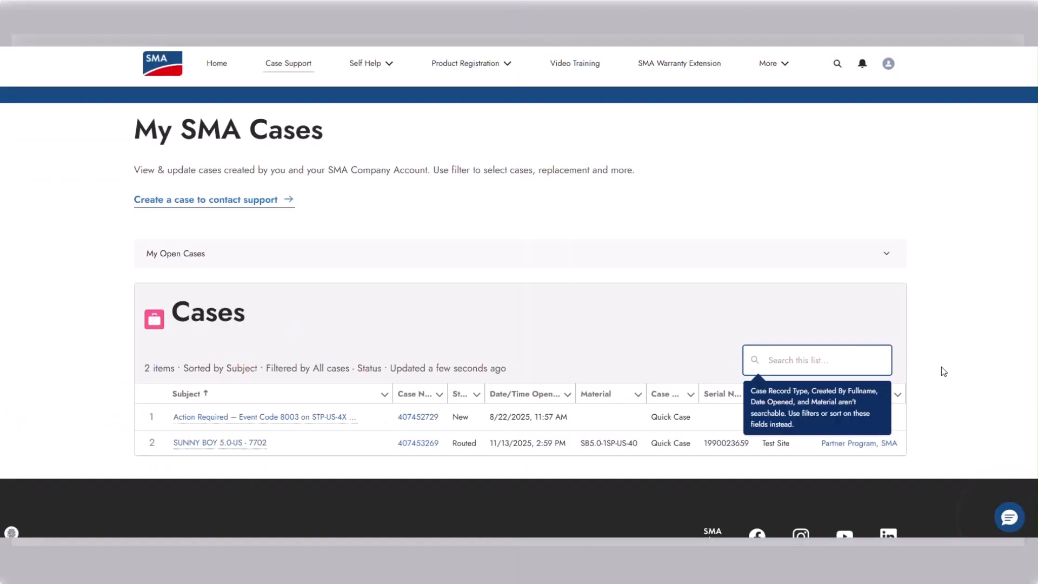
click(239, 448)
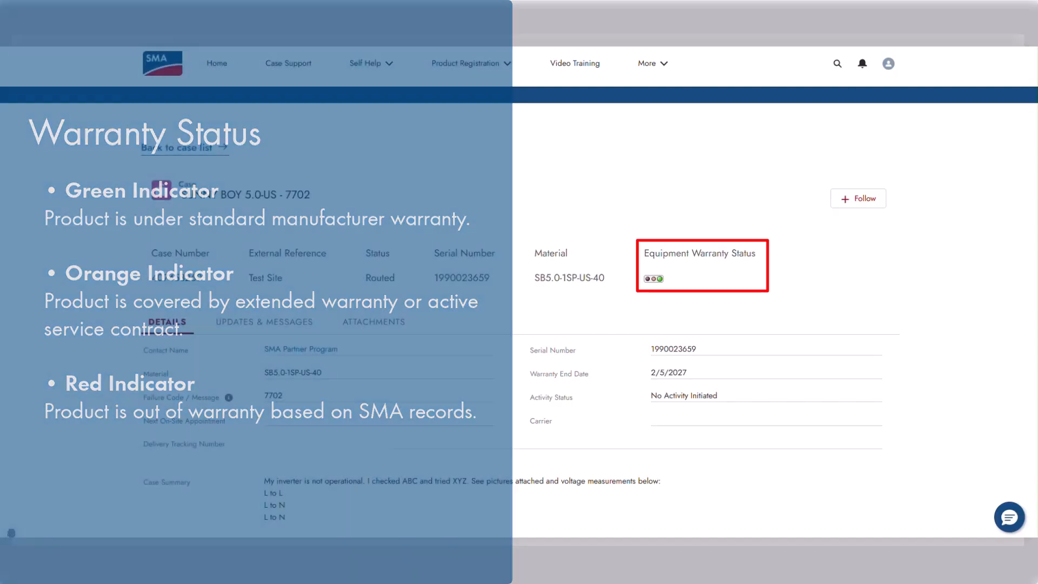
scroll(519, 292, down, 3)
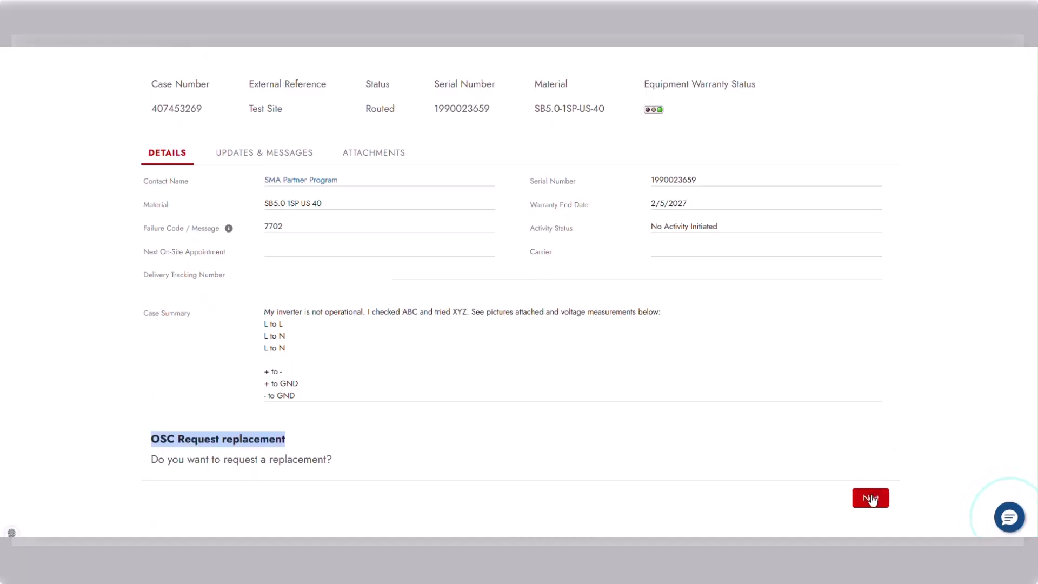
click(871, 499)
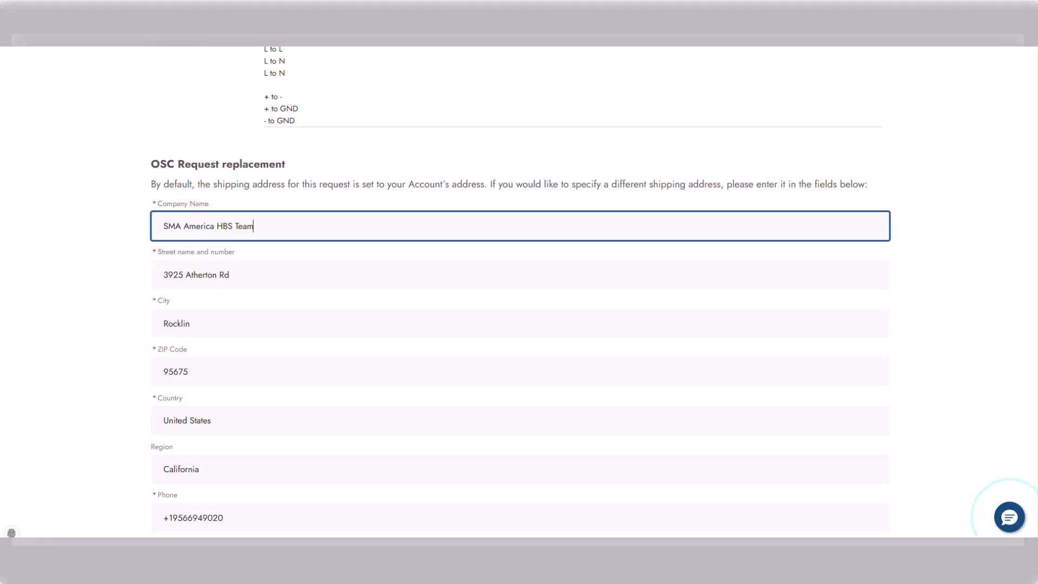
scroll(1022, 419, down, 1)
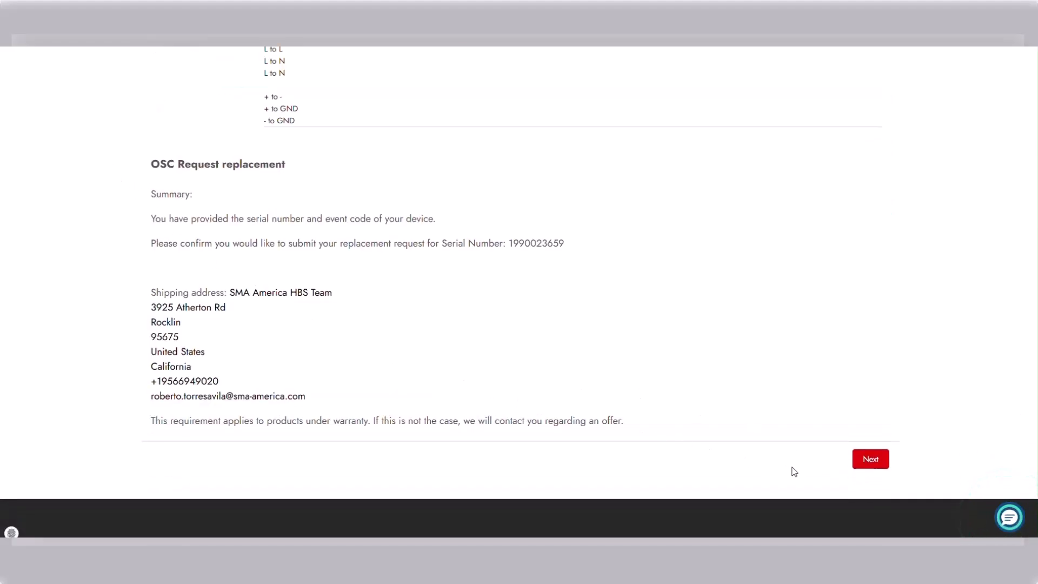
click(869, 460)
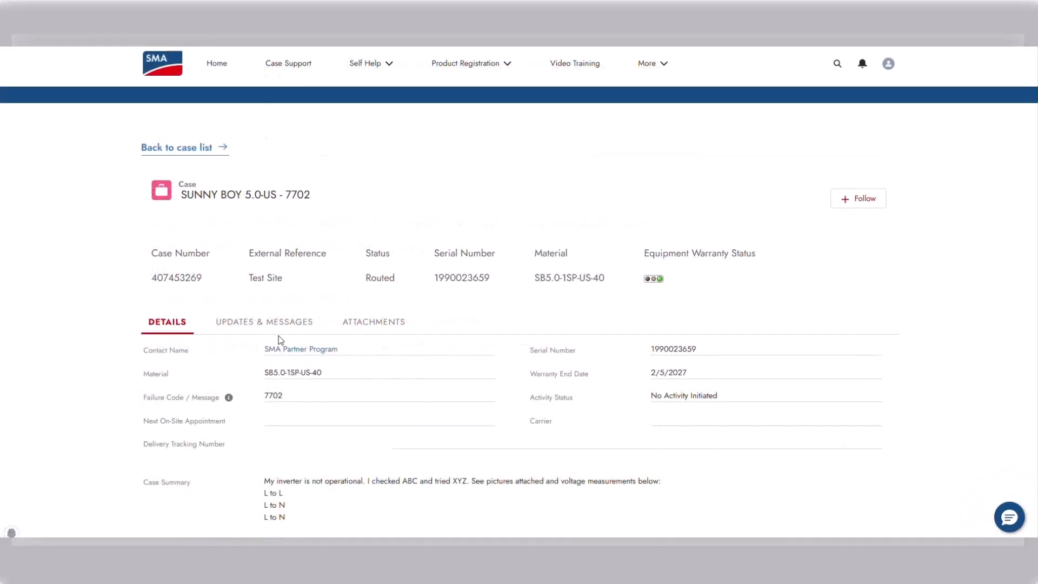
Draft the update 'Hello, Can I get an update on this case?' under Updates & Messages.
click(276, 325)
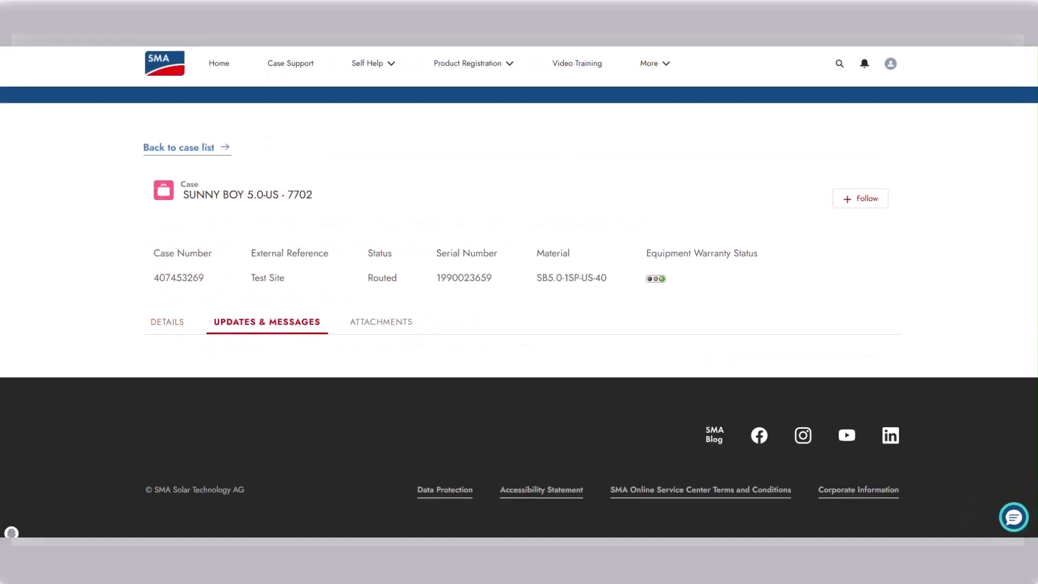
scroll(902, 258, down, 4)
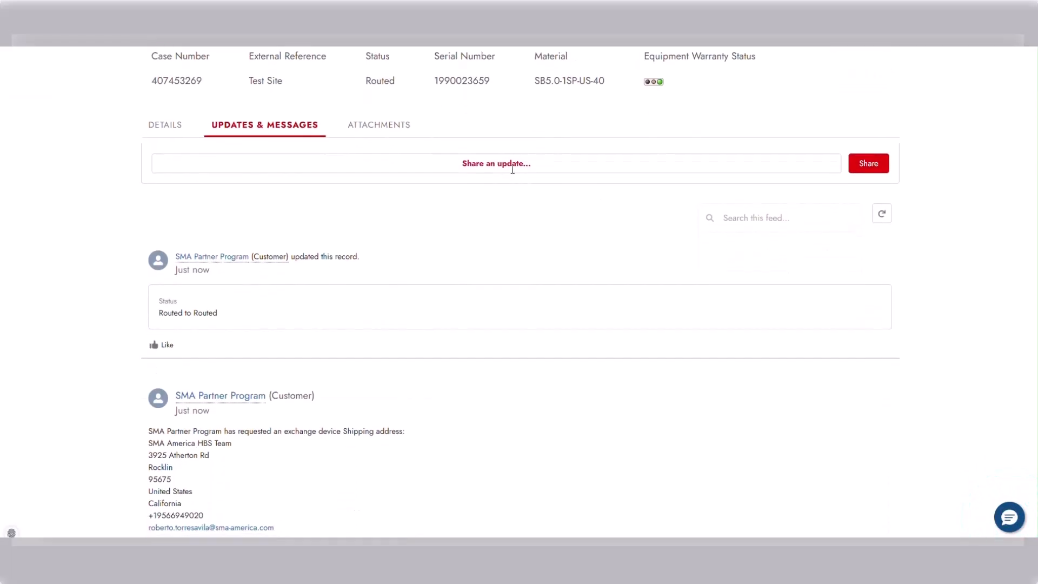
click(512, 169)
text(Hello,)
key(Return)
text(Can I get an update on)
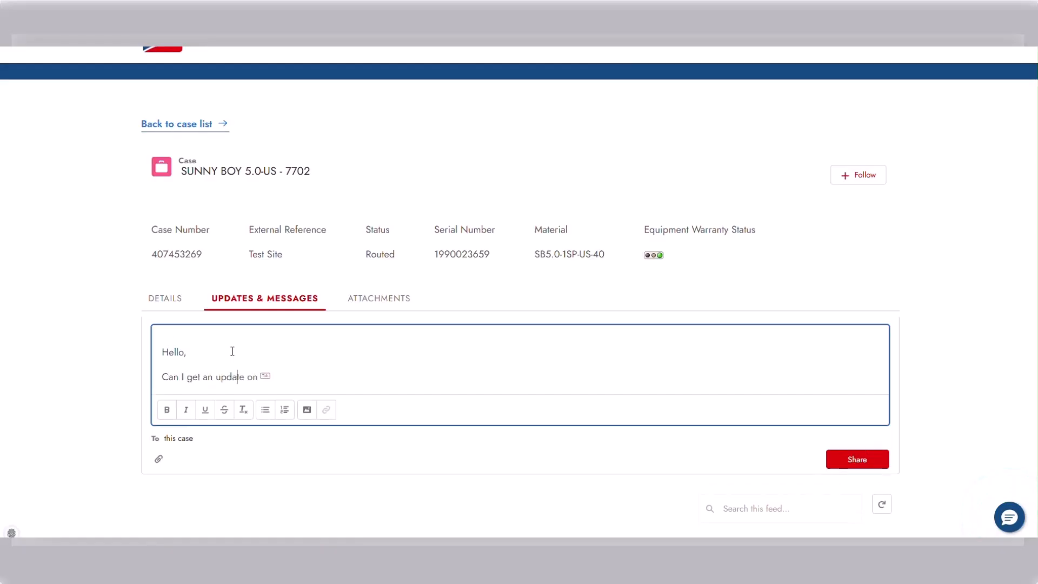
text(te of my)
key(BackSpace)
key(BackSpace)
key(BackSpace)
key(BackSpace)
key(BackSpace)
text(on this case?)
click(857, 459)
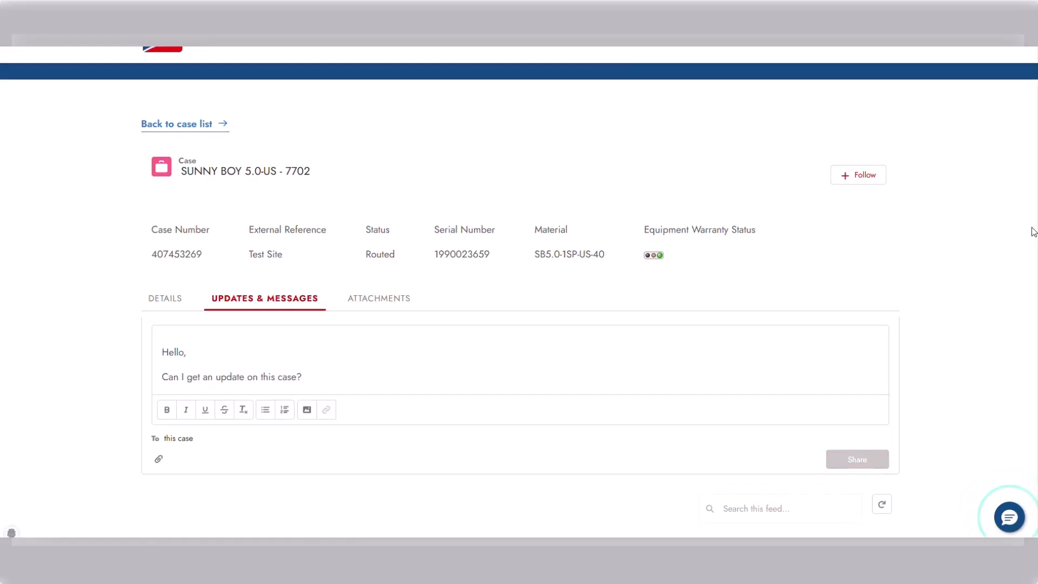